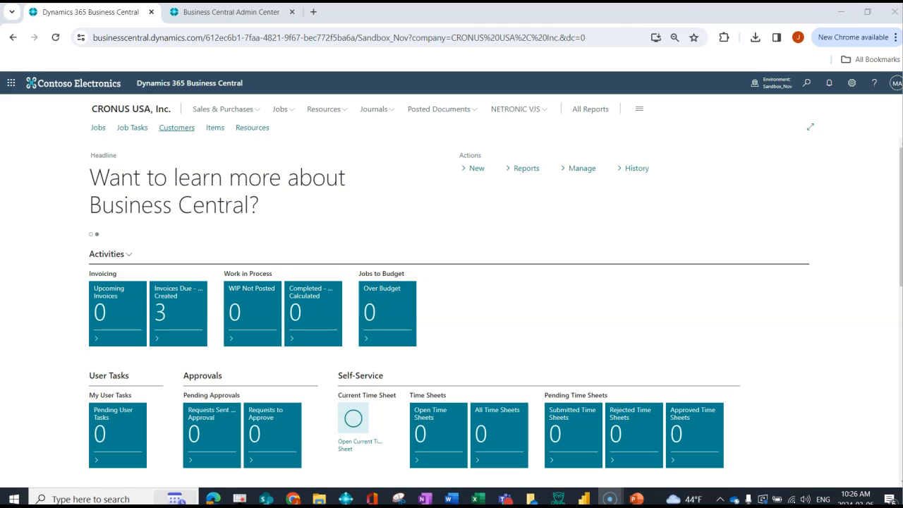
Open the customer card for Adatum Corporation and inspect its page and data to identify the source table
click(176, 127)
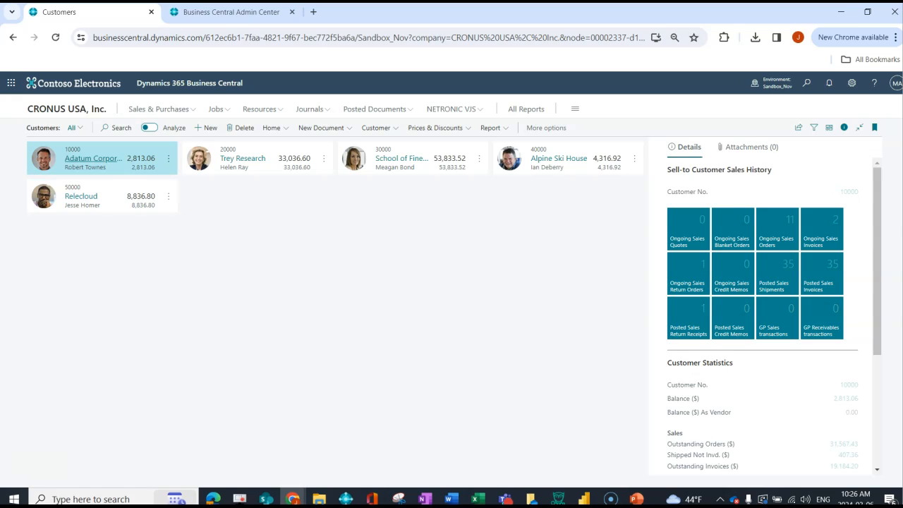
click(93, 158)
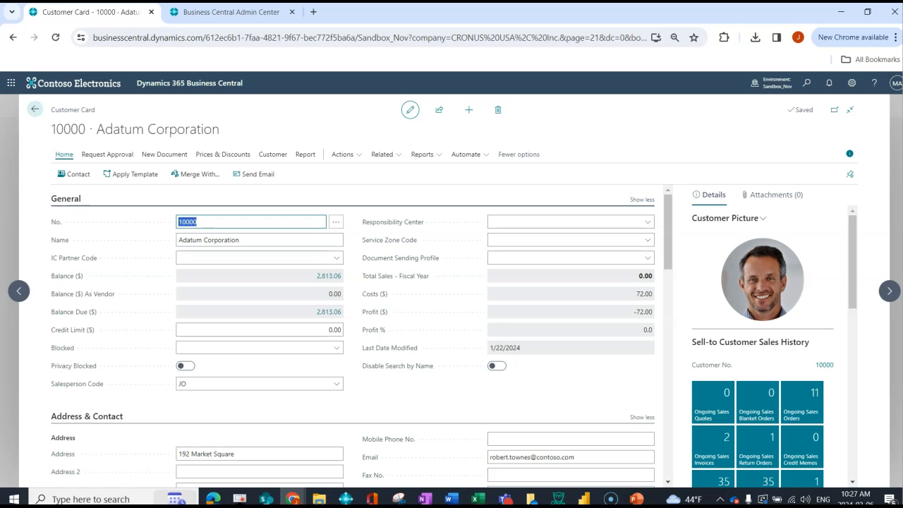
click(874, 83)
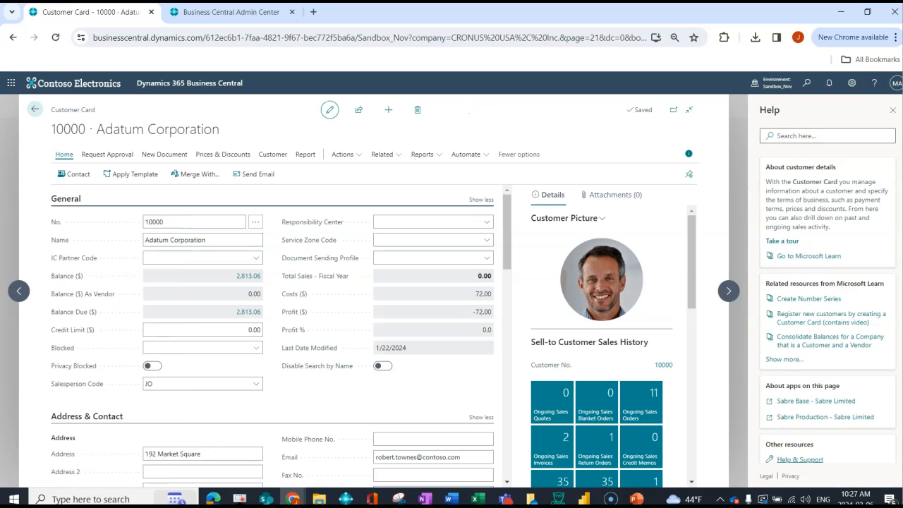
click(801, 459)
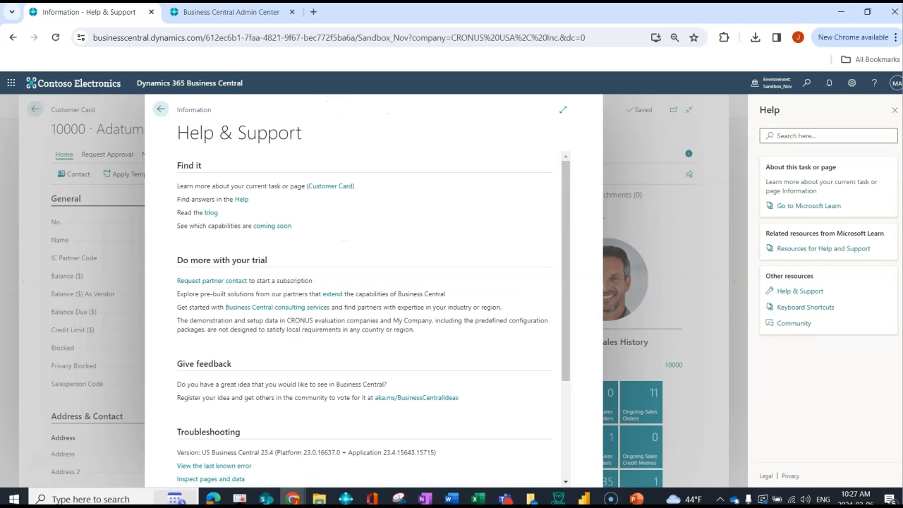
scroll(212, 423, down, 1)
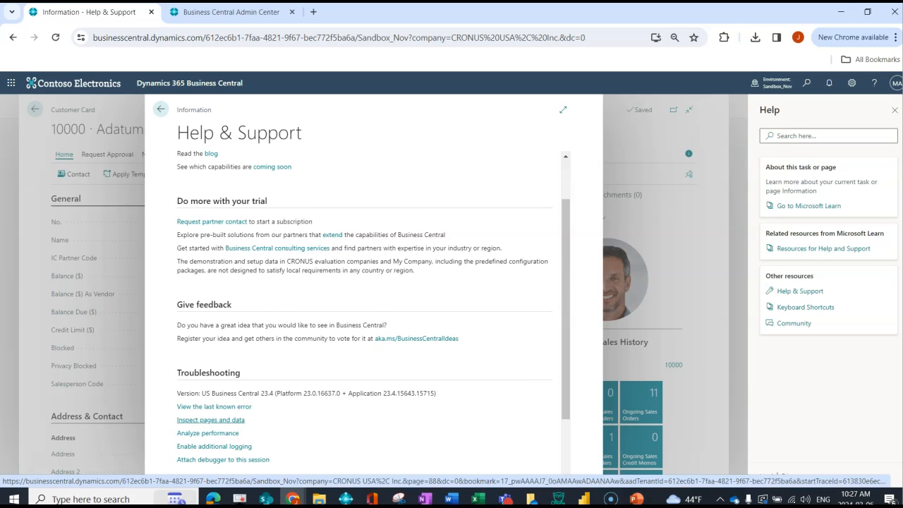
click(211, 420)
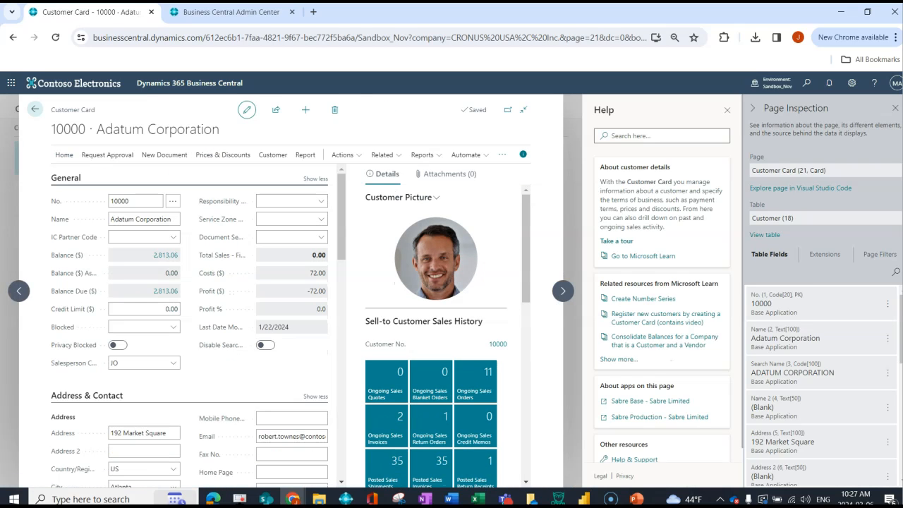
drag(795, 218, 751, 218)
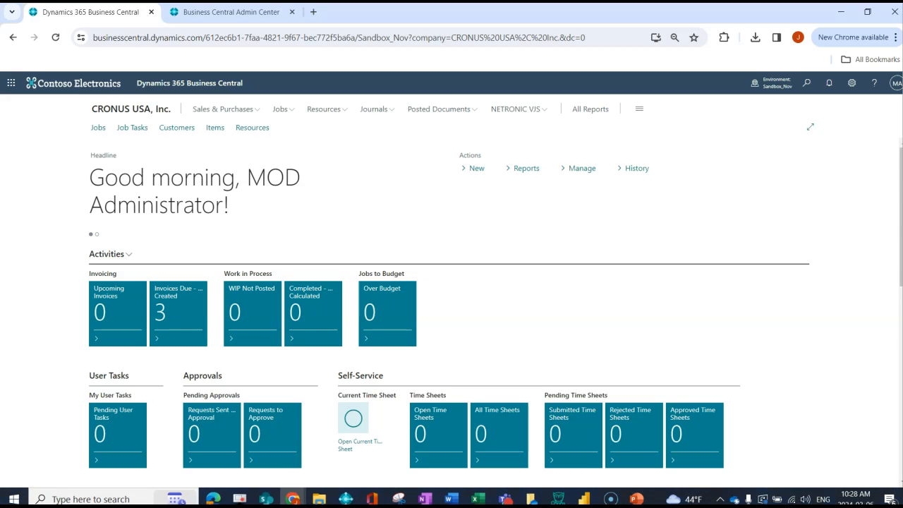
Search for "config work" and open the Configuration Worksheet
click(807, 83)
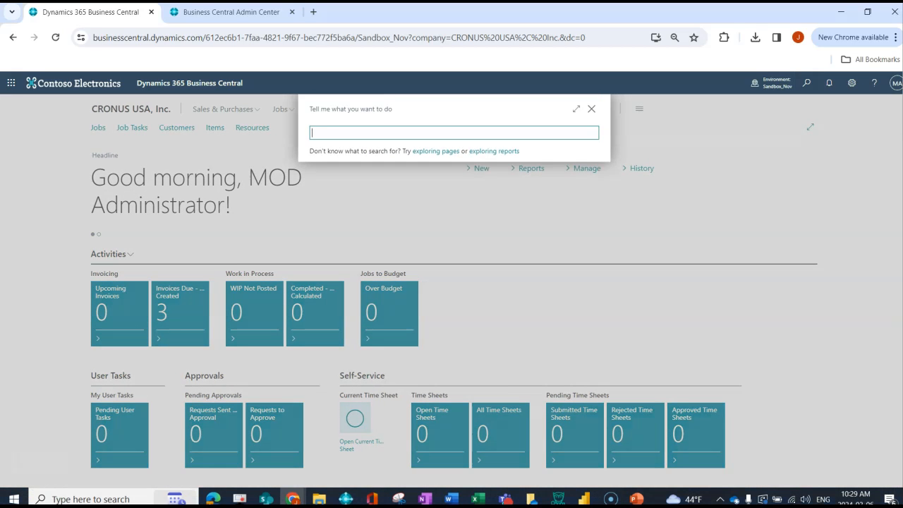
text(config work)
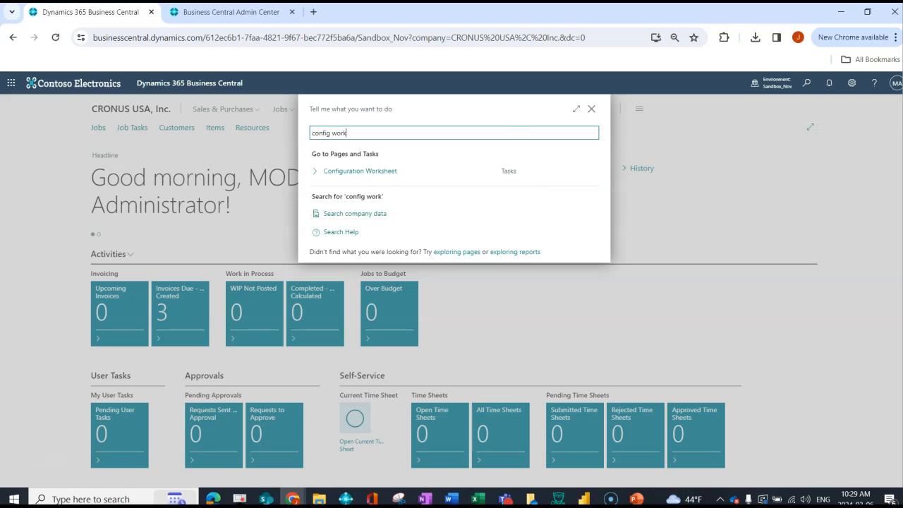
key(Down)
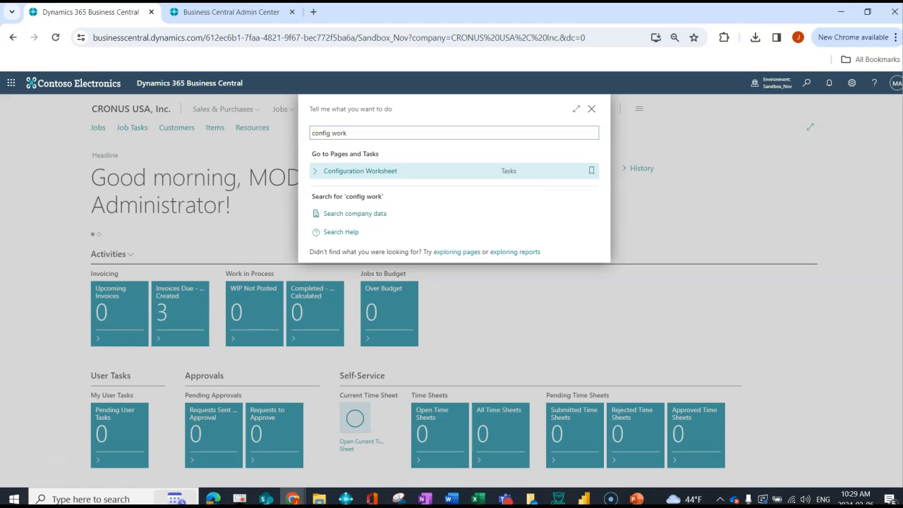
key(Return)
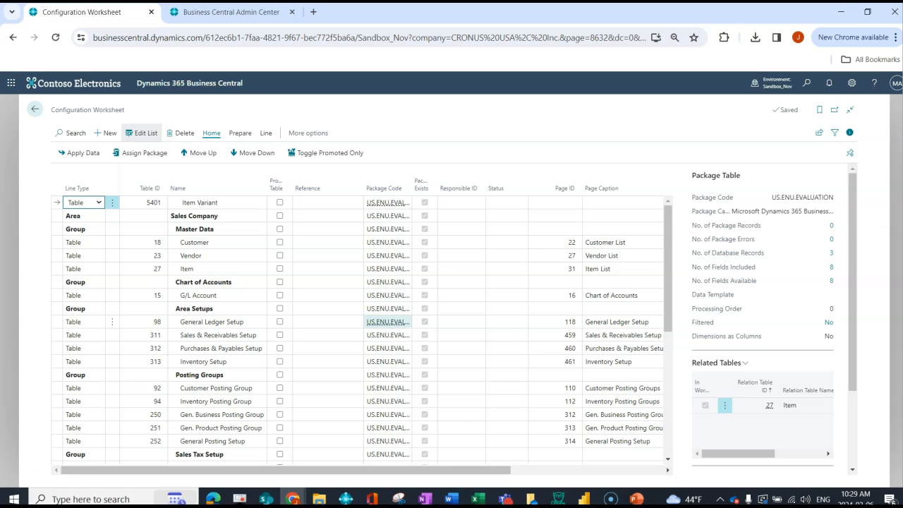
Add a new Table line with Table ID 18 at the end of the configuration worksheet
scroll(389, 325, down, 5)
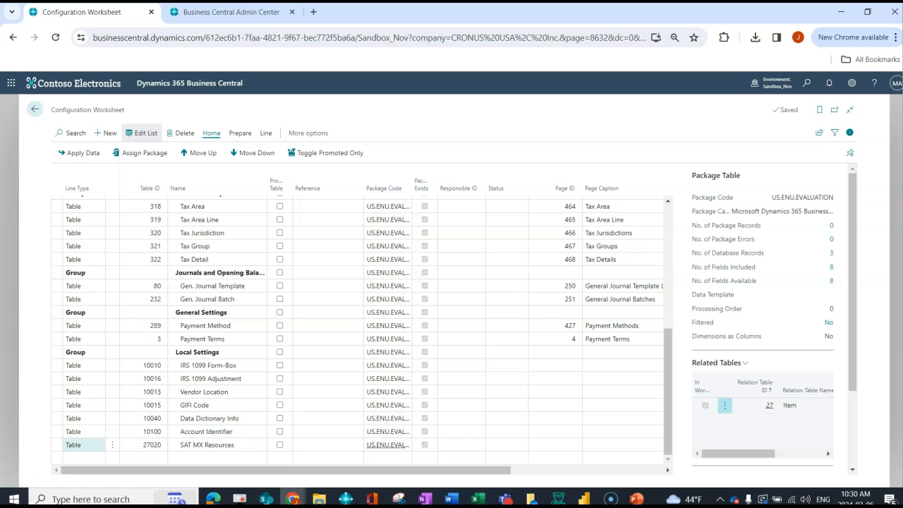
click(84, 457)
click(143, 445)
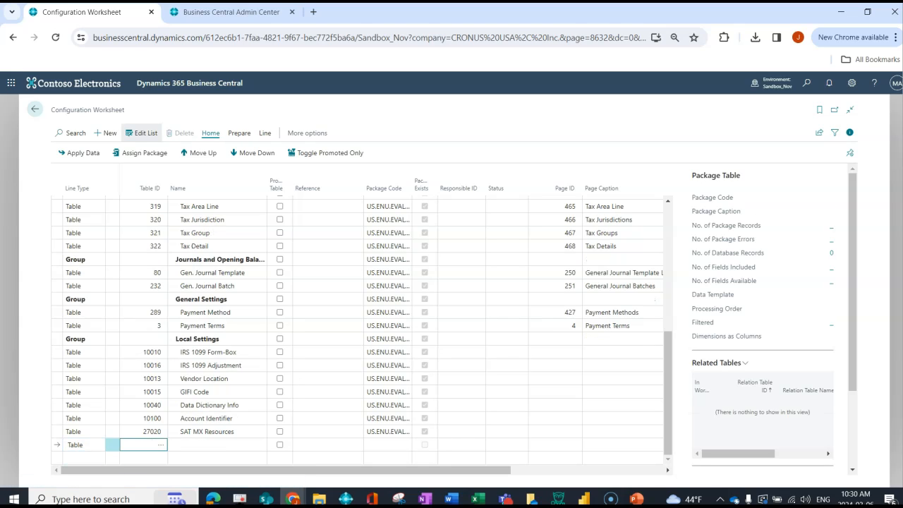
text(18)
key(Tab)
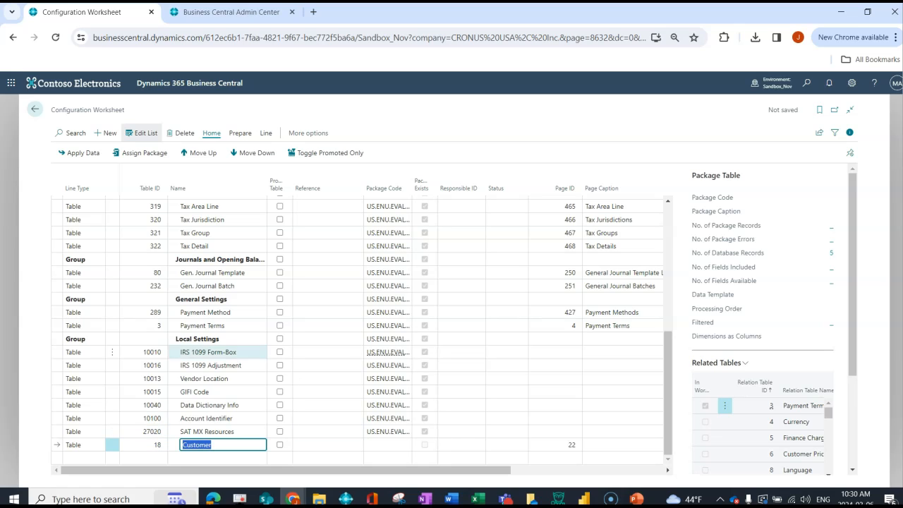
Start assigning a package to the Customer line by creating one with code CHANGESPCUST and name "Change Salesperson on Customer"
click(139, 153)
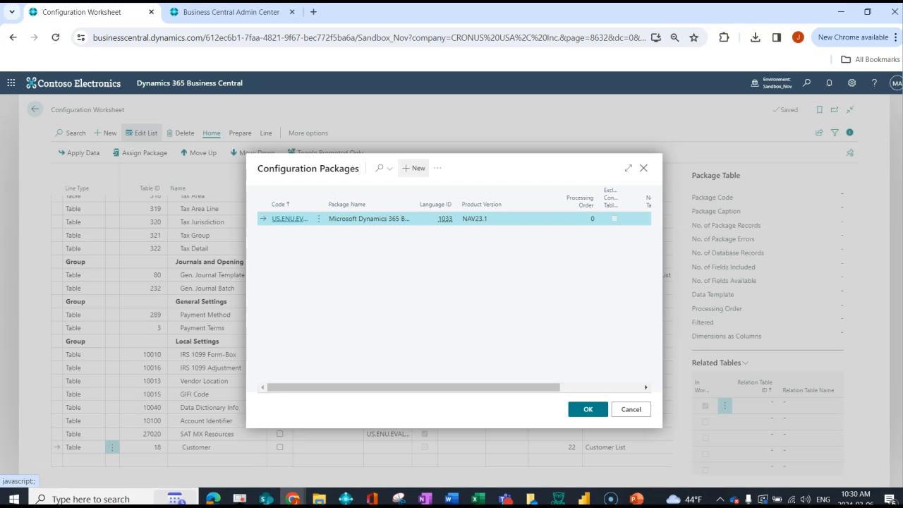
click(414, 168)
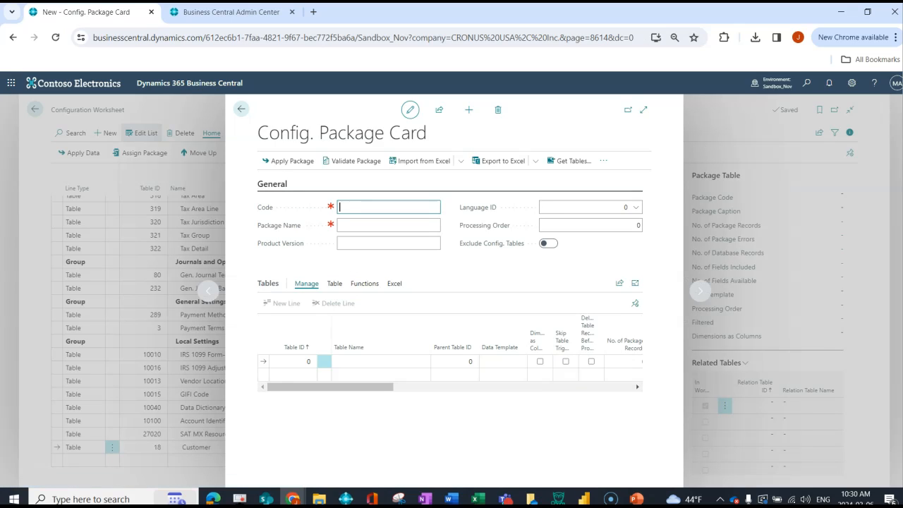
text(changeSPCust)
key(Tab)
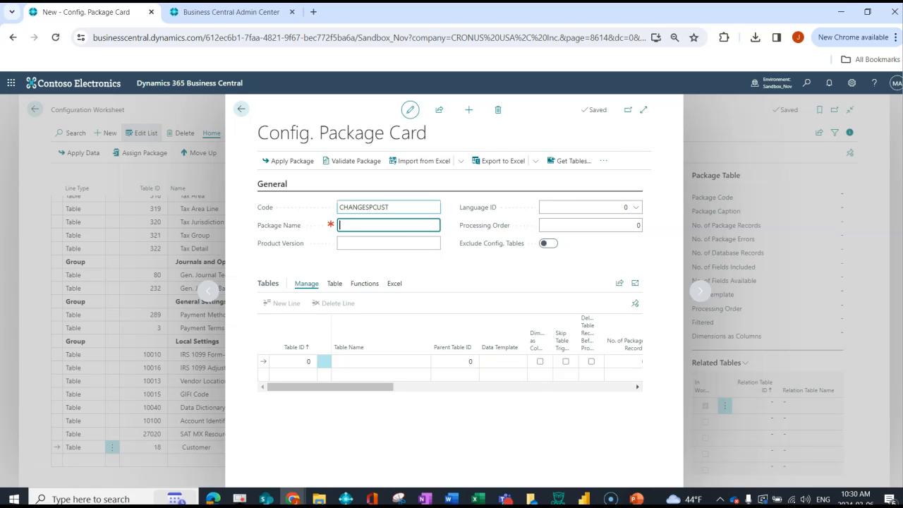
click(388, 208)
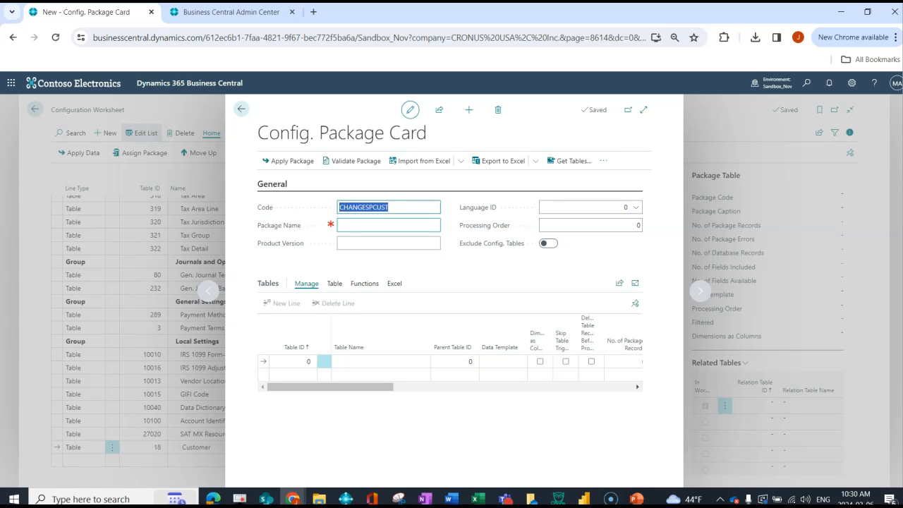
click(388, 226)
text(Change SP)
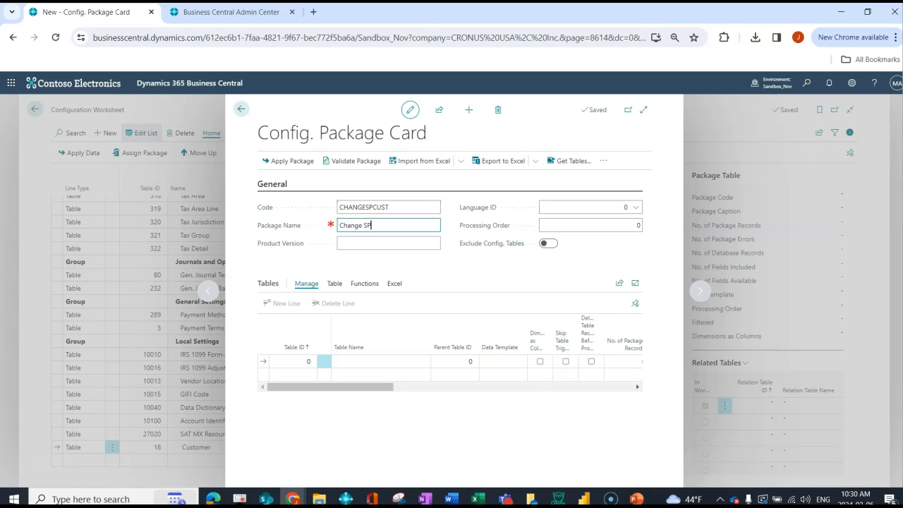
key(BackSpace)
text(alesperson on Customer)
key(Tab)
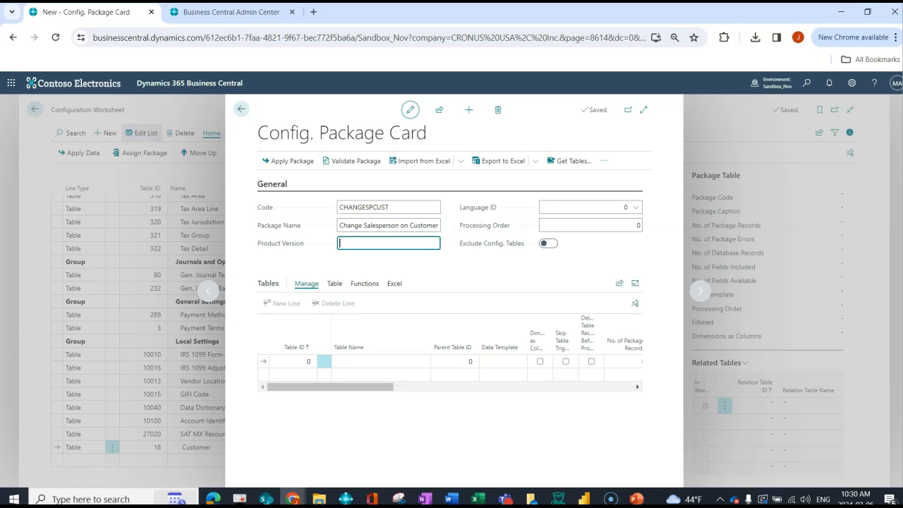
Add table 18 to the new package's tables, expand the package card and widen the column for deleting table records before processing
click(299, 361)
text(18)
key(Tab)
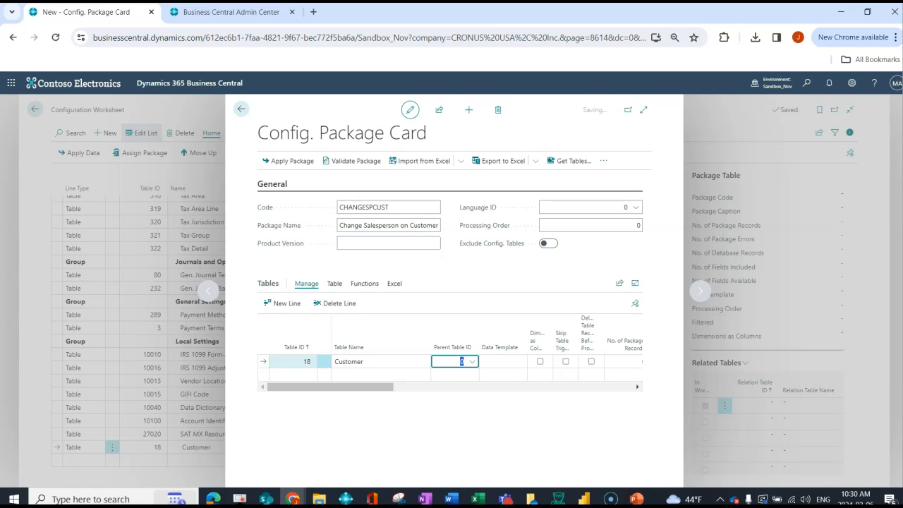
click(643, 110)
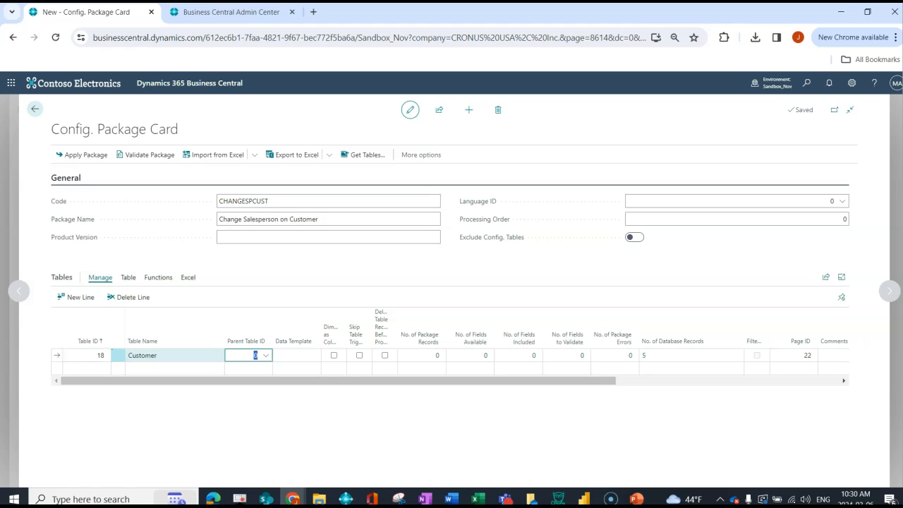
drag(397, 328, 409, 328)
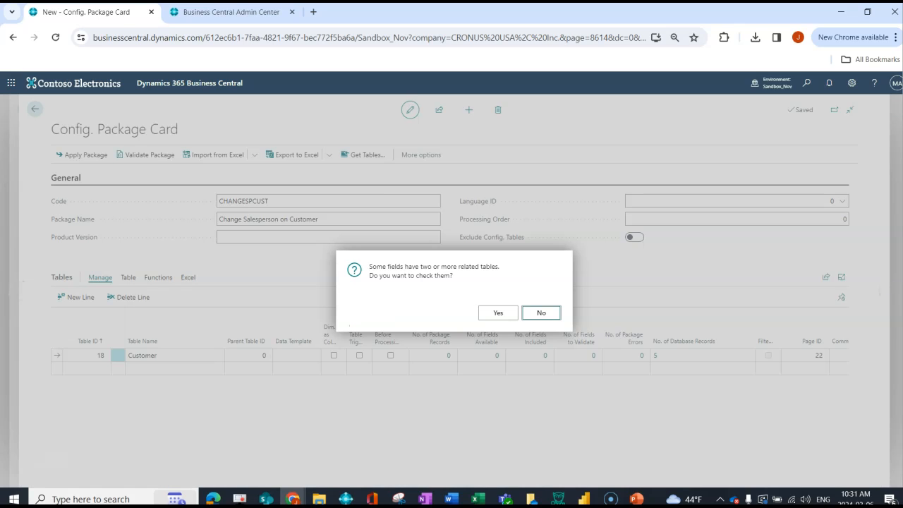
Check the fields that have several related tables and assign the CHANGESPCUST package to the Customer worksheet line
click(498, 312)
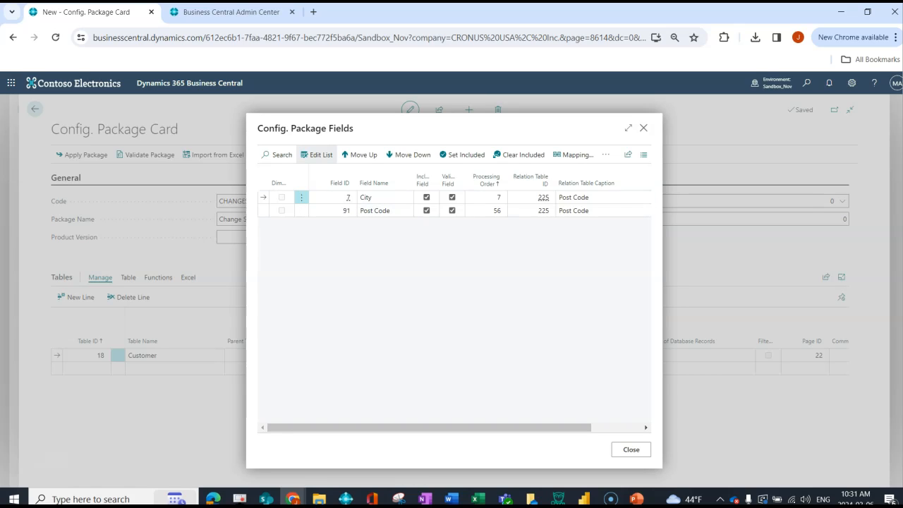
click(631, 450)
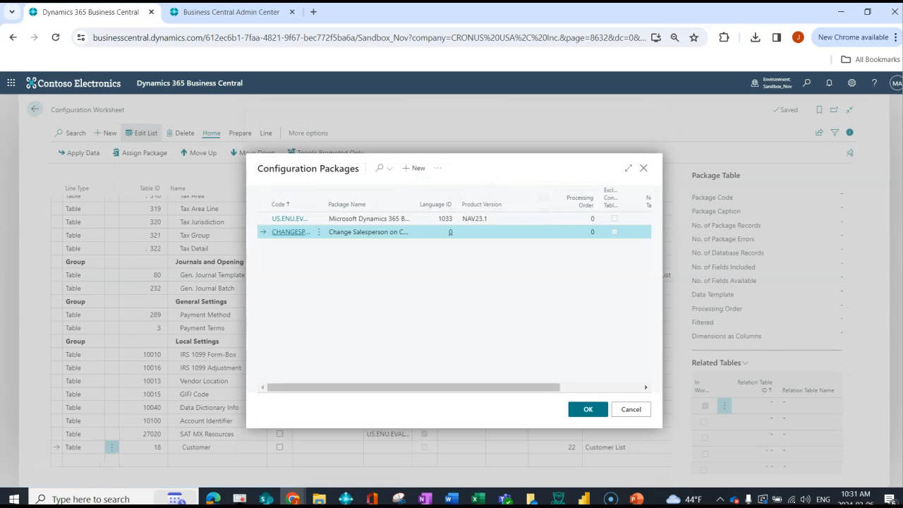
click(587, 409)
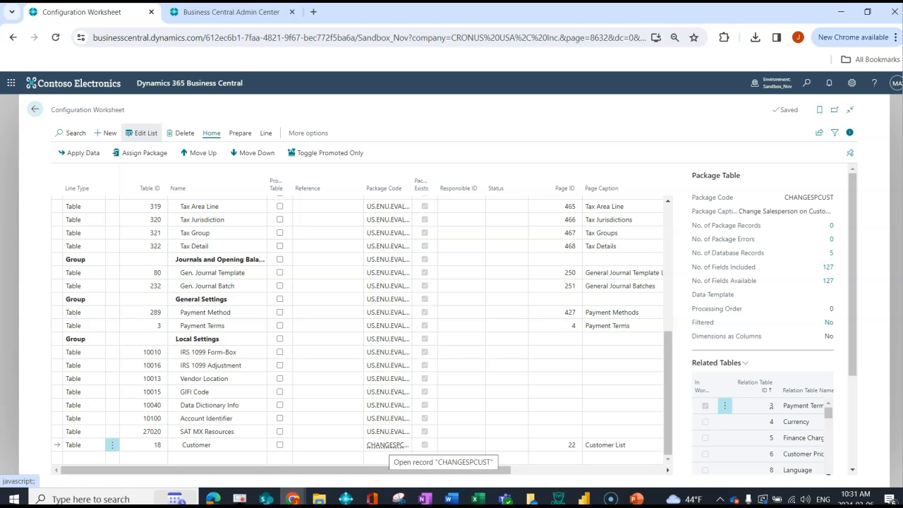
Open the package fields of the Customer line in expanded view and clear all included fields
click(240, 132)
click(266, 132)
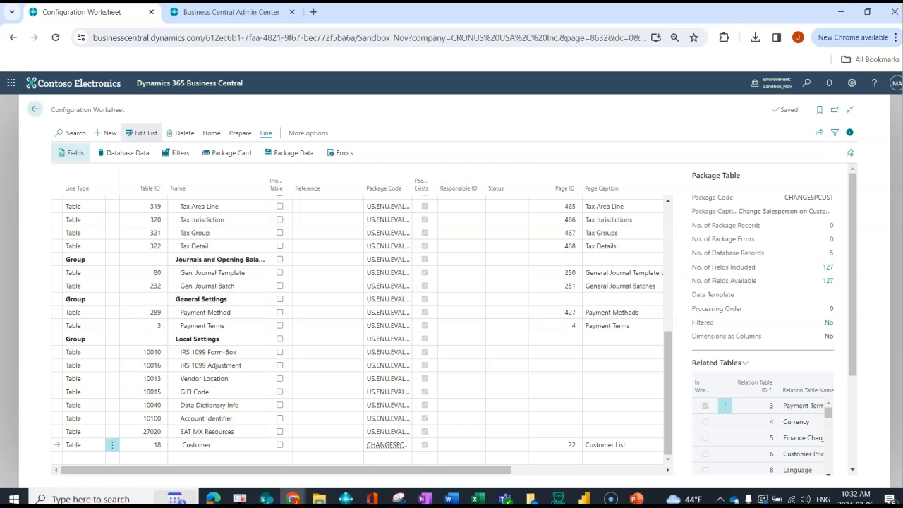
click(72, 152)
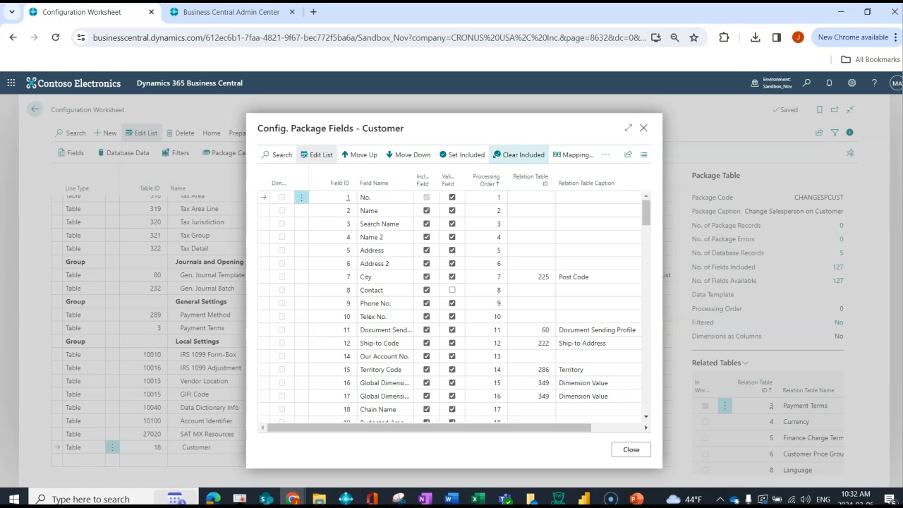
click(629, 128)
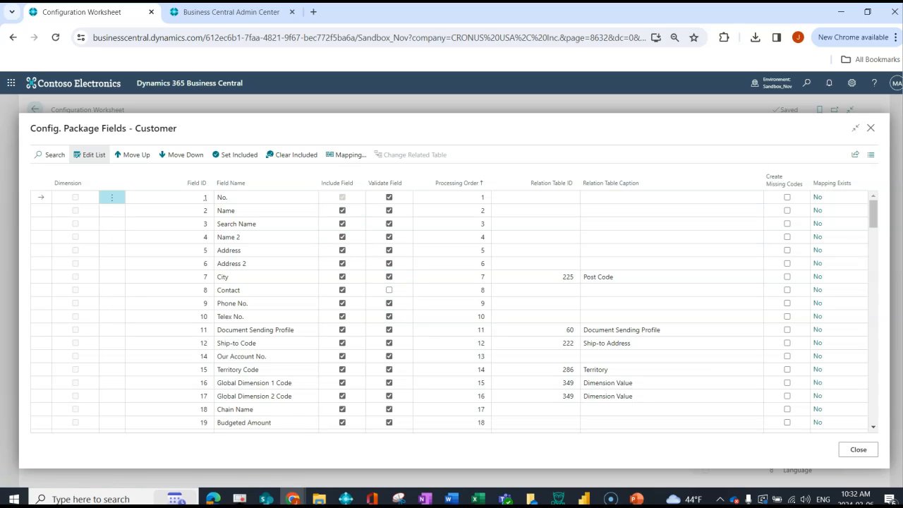
mouse_move(455, 182)
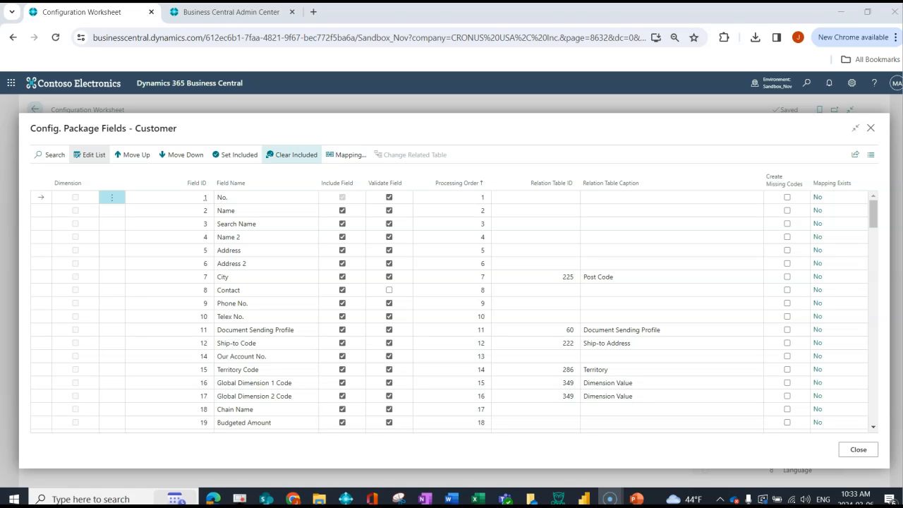
click(291, 154)
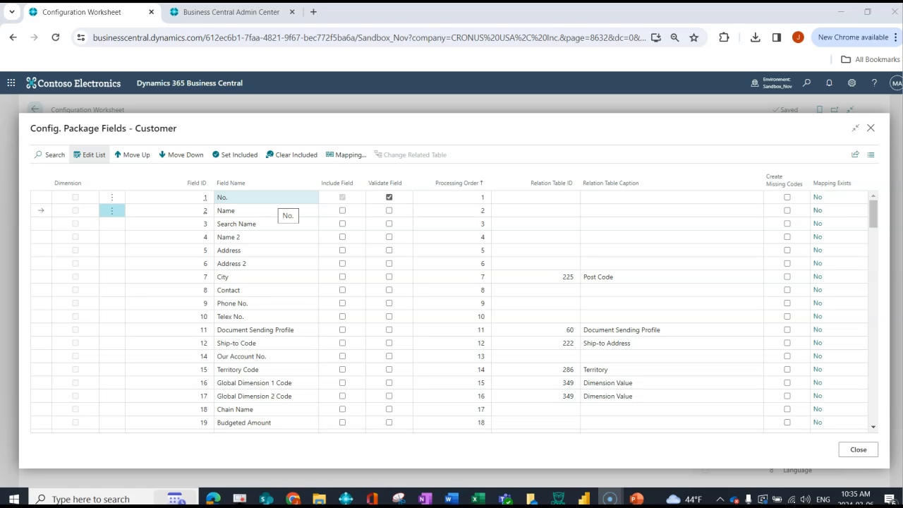
Include the Name and Salesperson Code fields in the Customer table's package fields
click(342, 211)
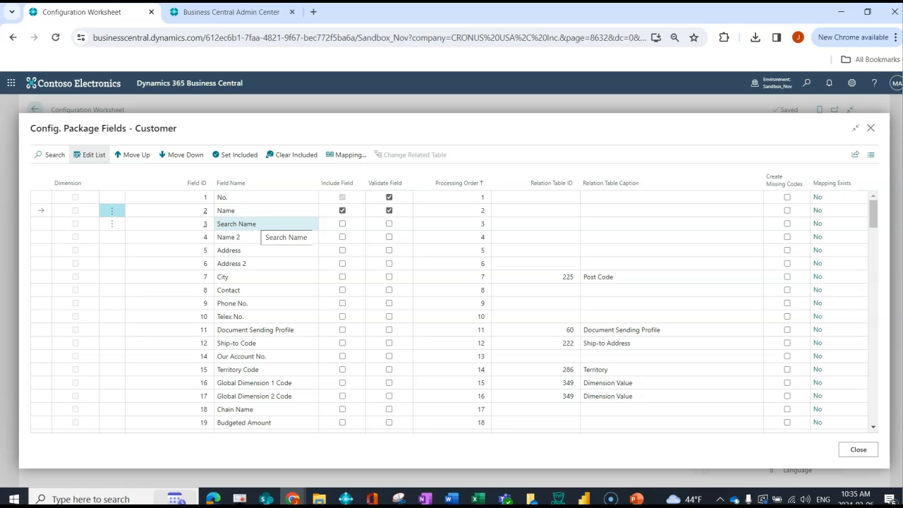
scroll(257, 223, down, 2)
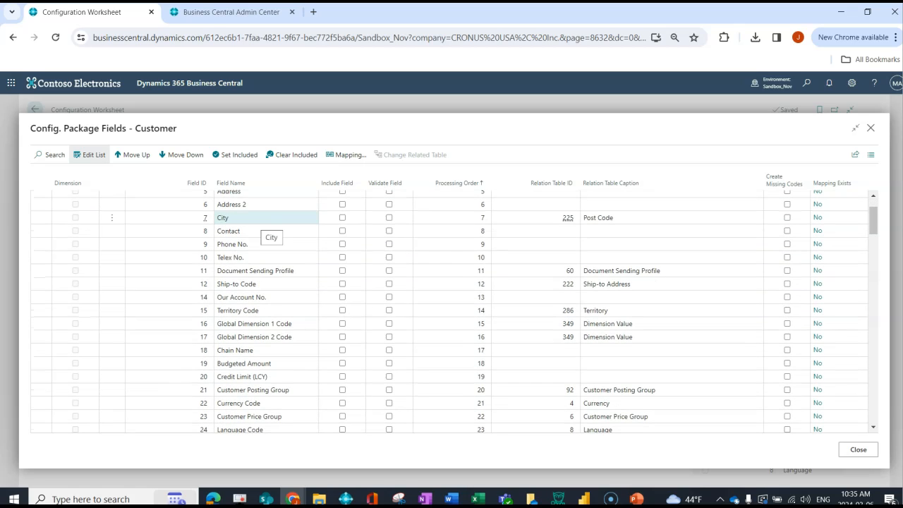
scroll(257, 226, down, 5)
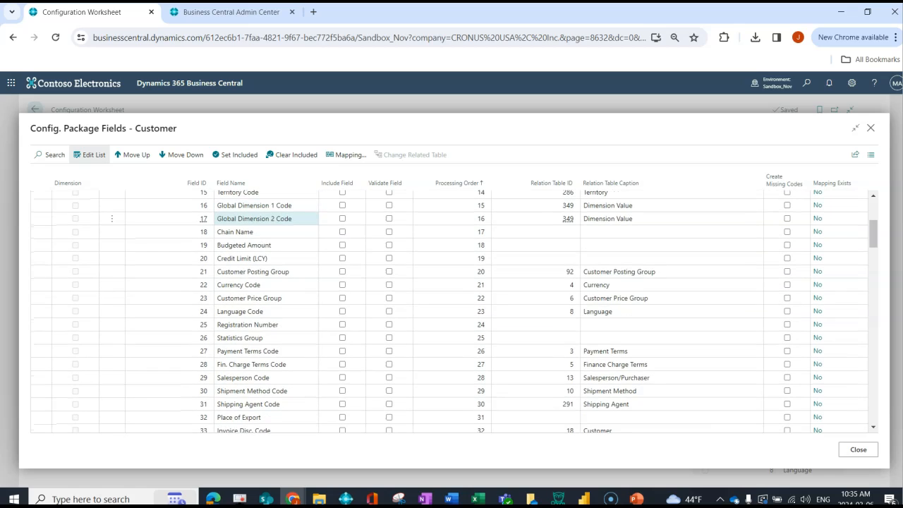
click(343, 377)
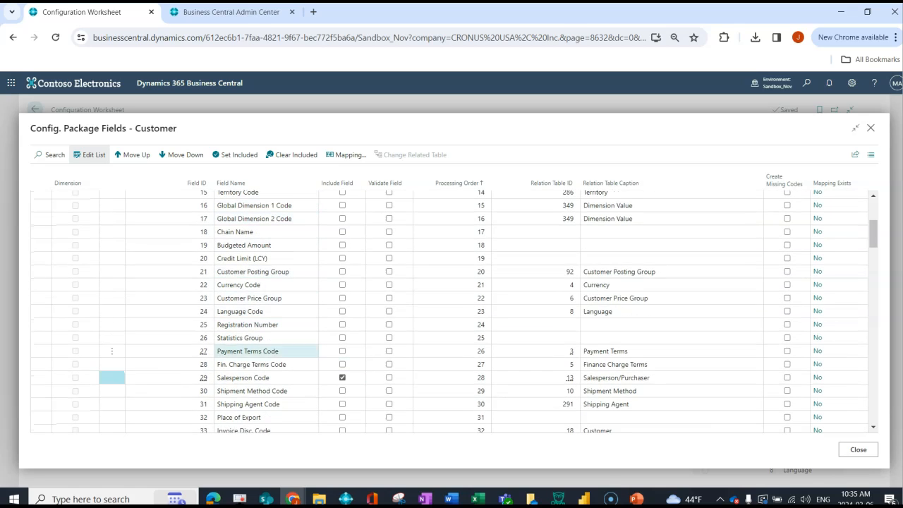
Include the Name field in the Customer table's package fields and close the field list
scroll(342, 282, up, 7)
click(343, 211)
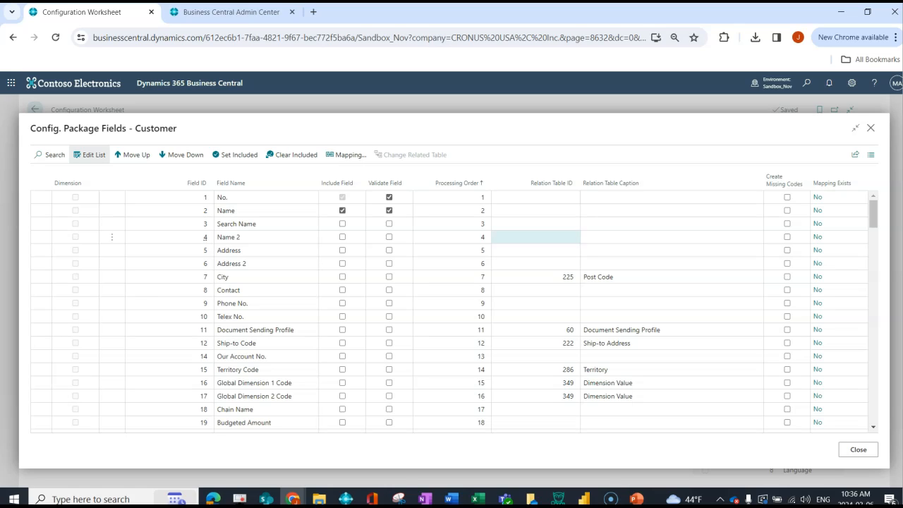
scroll(536, 262, down, 2)
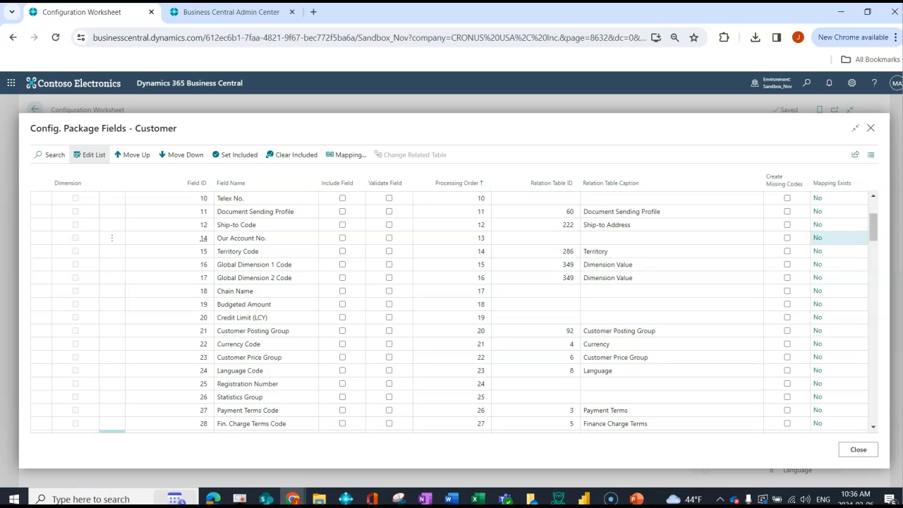
scroll(452, 310, up, 3)
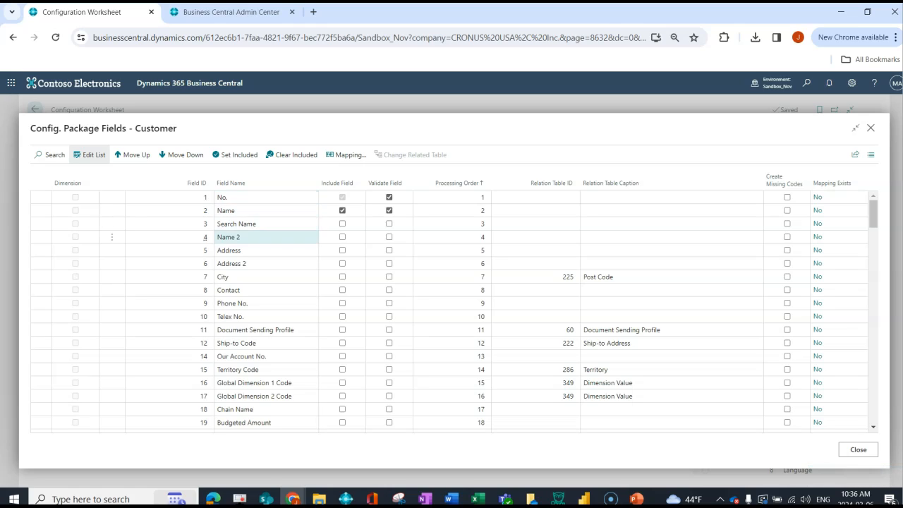
click(871, 128)
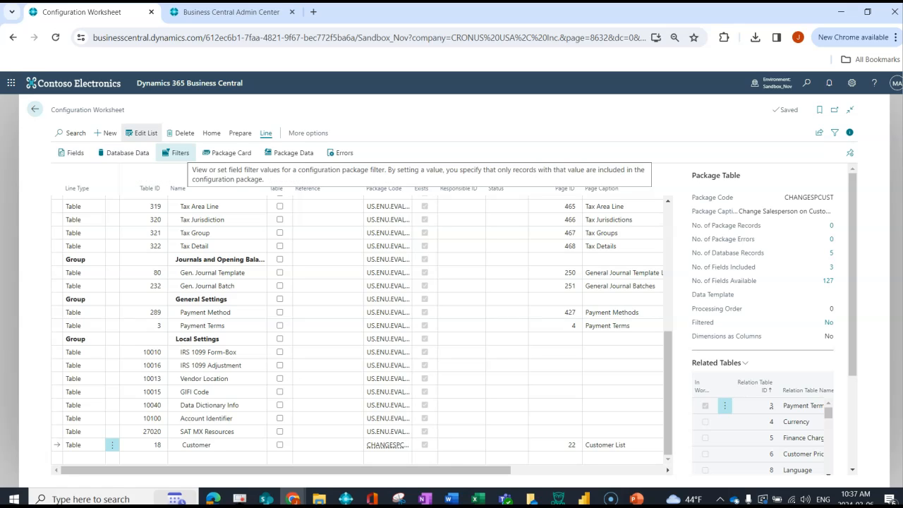
Add a package filter to the Customer line that limits the Currency Code field to CAD
click(177, 152)
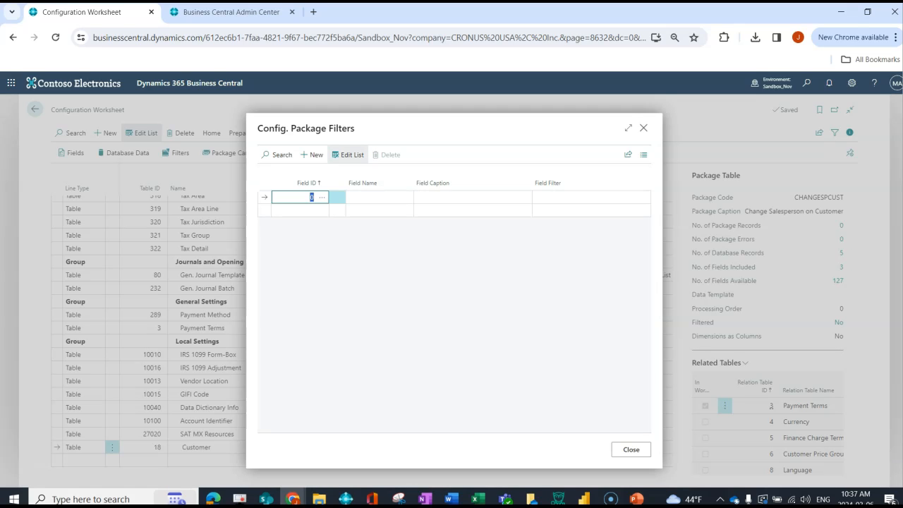
click(322, 197)
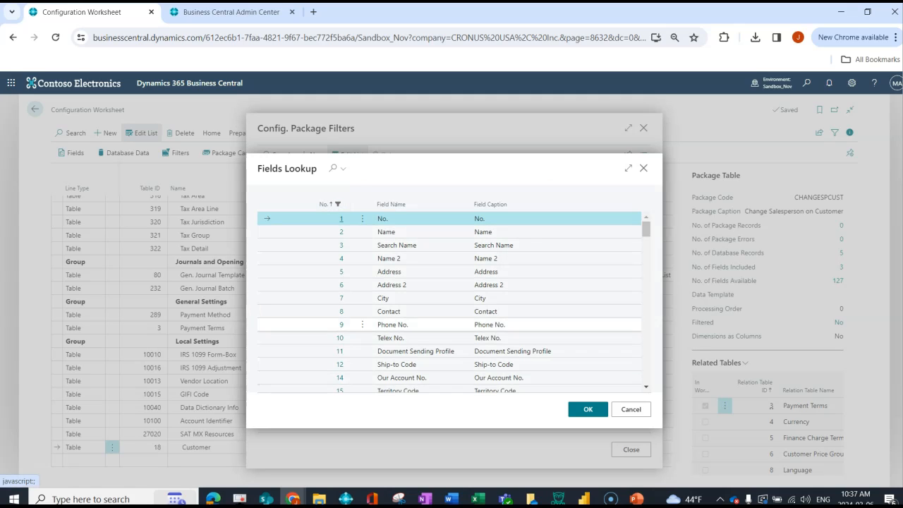
click(643, 168)
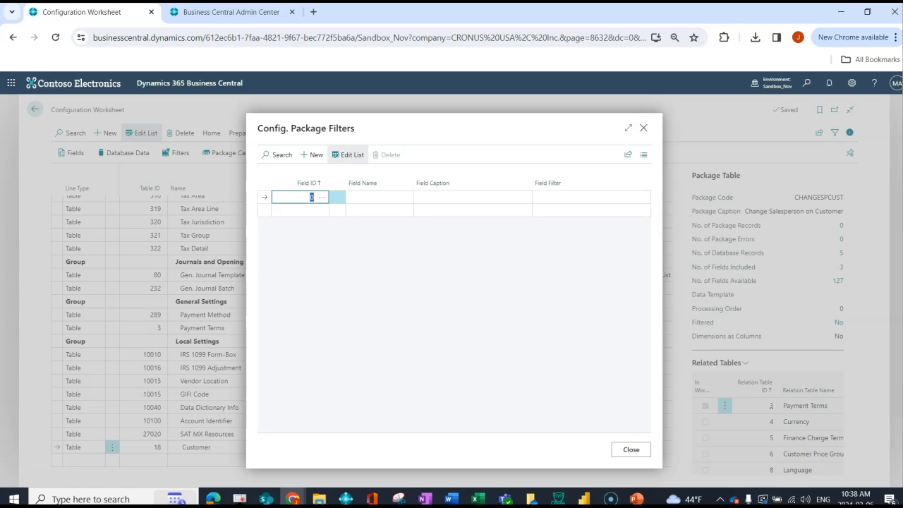
click(322, 197)
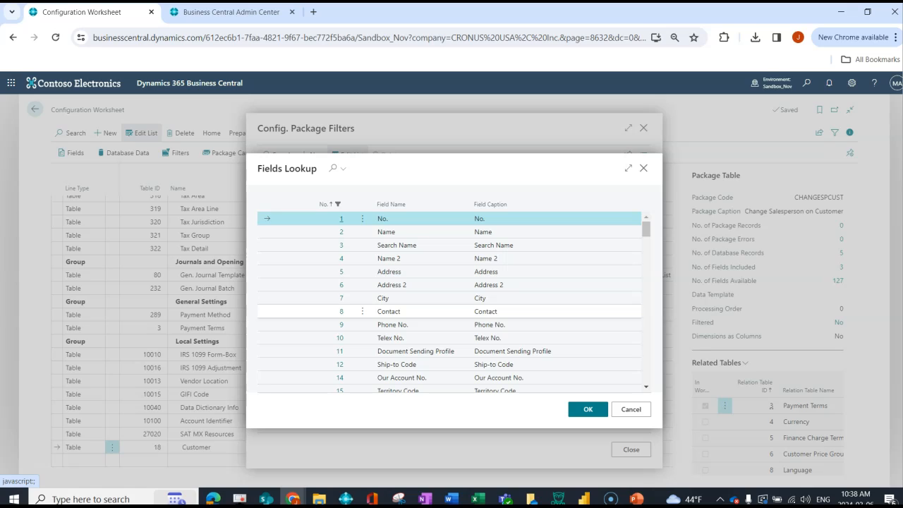
scroll(424, 314, down, 1)
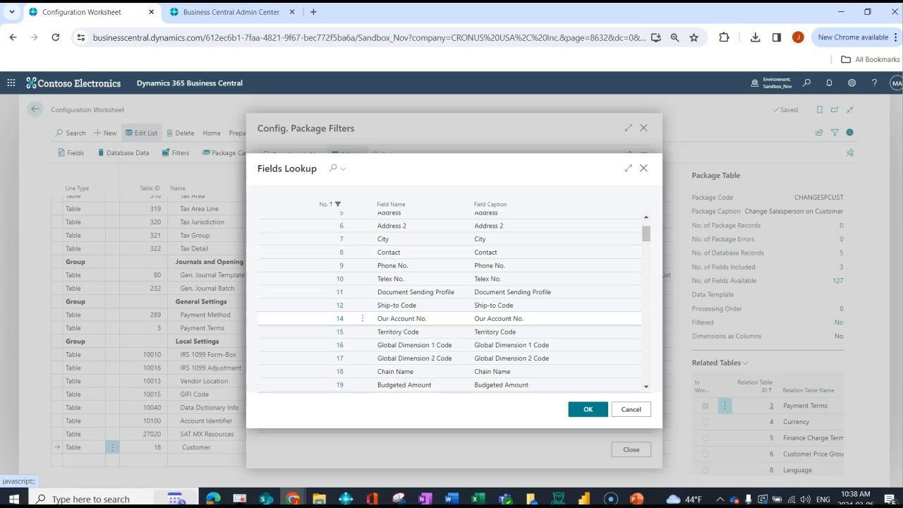
scroll(423, 318, down, 3)
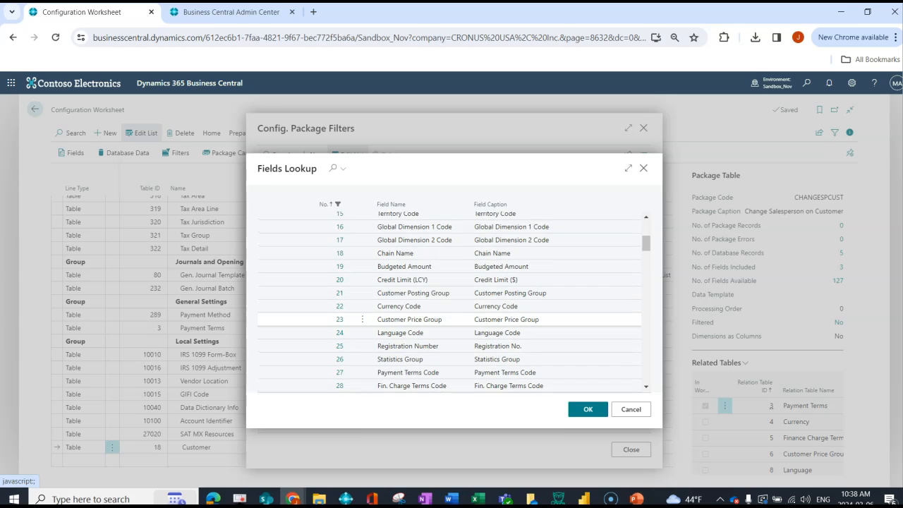
click(417, 307)
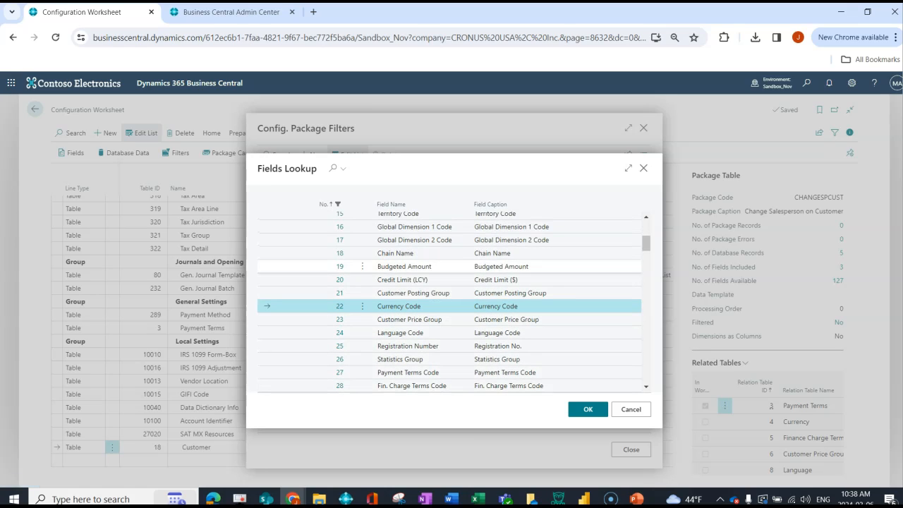
click(588, 409)
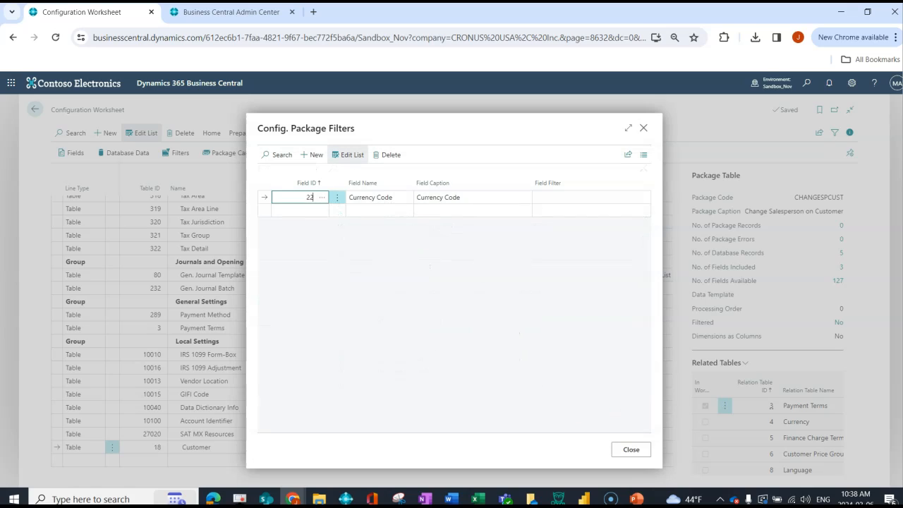
click(592, 198)
text(CAD)
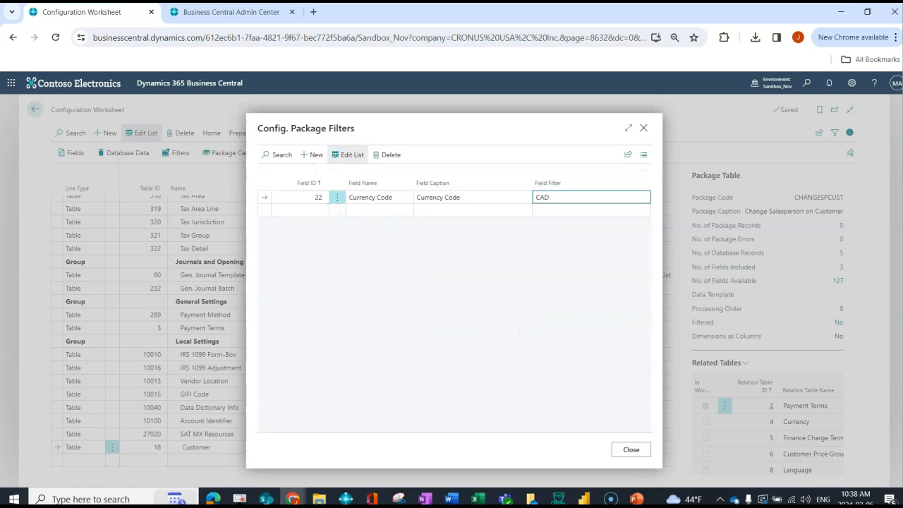
click(548, 296)
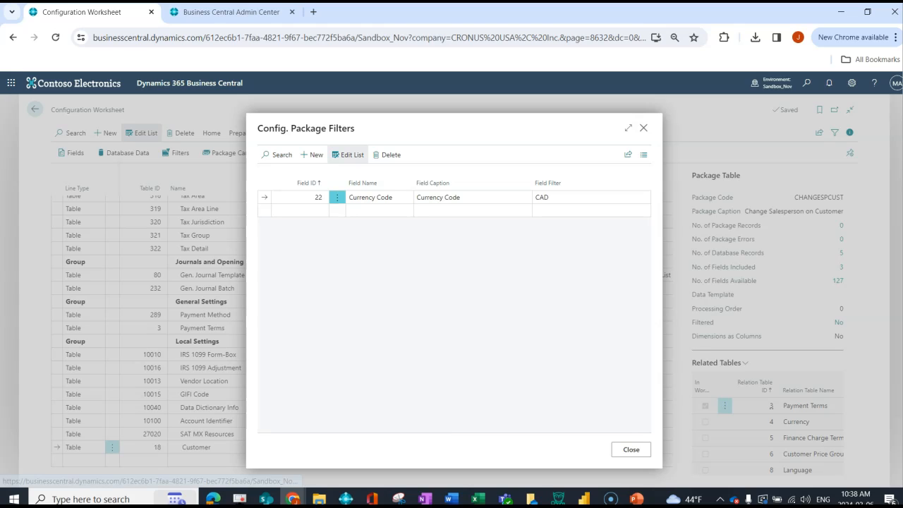
Delete the Currency Code filter from the Customer line and close the package filters
click(338, 198)
click(311, 212)
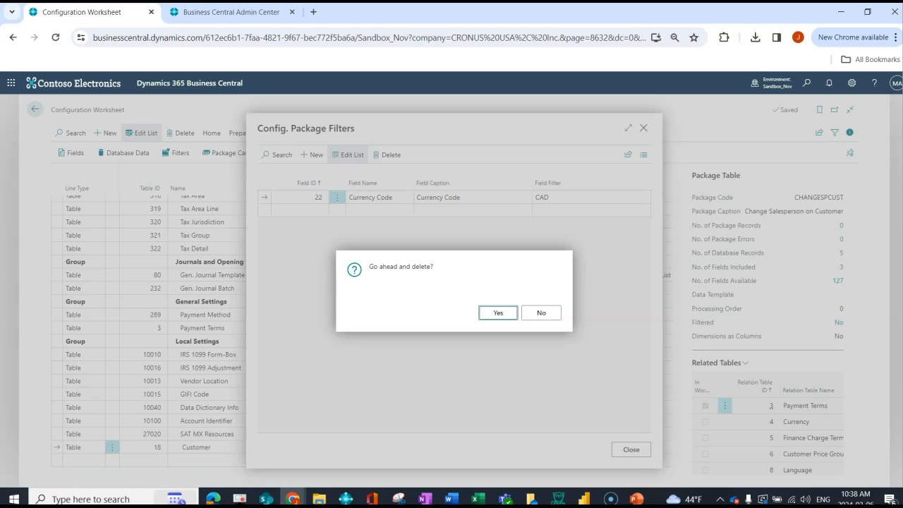
click(492, 313)
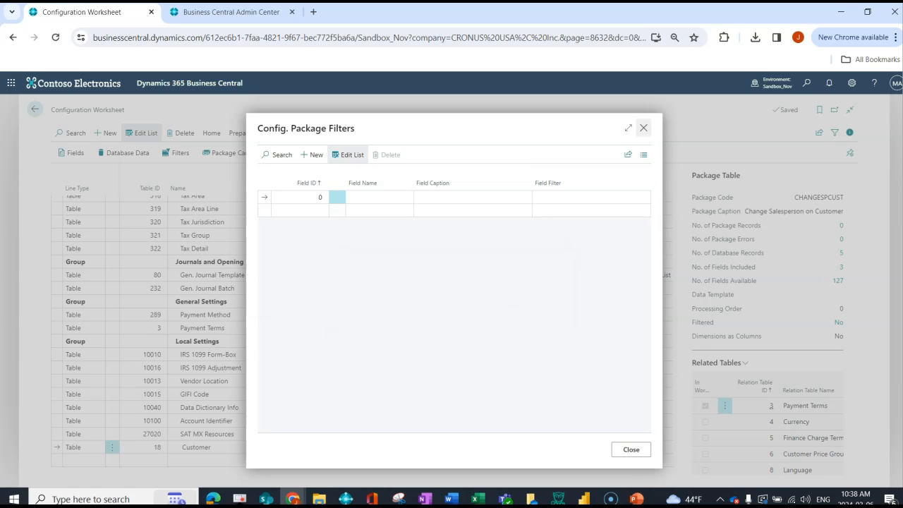
click(643, 127)
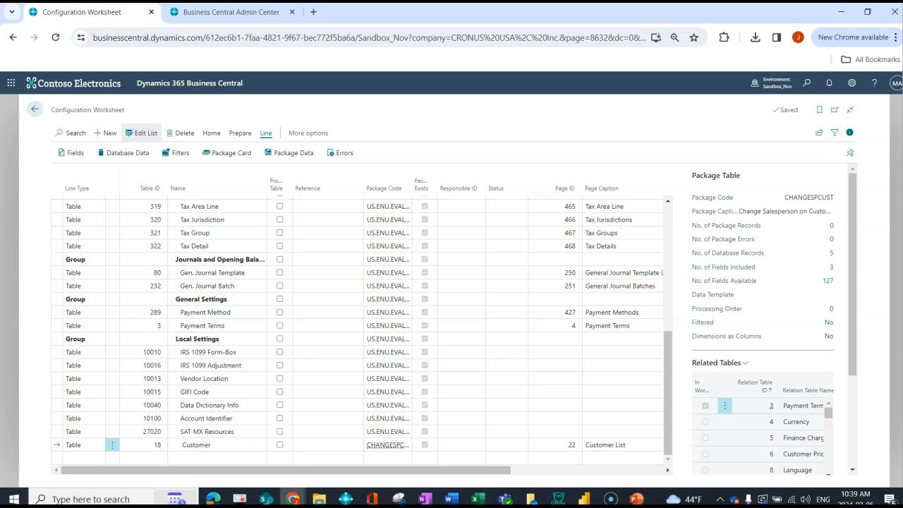
Export the Customer line of the worksheet to an Excel template
click(223, 445)
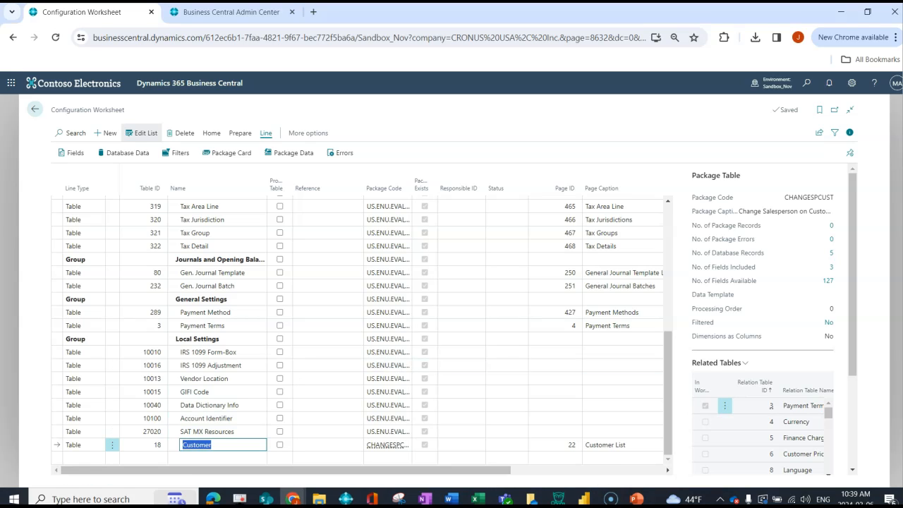
click(240, 133)
click(65, 152)
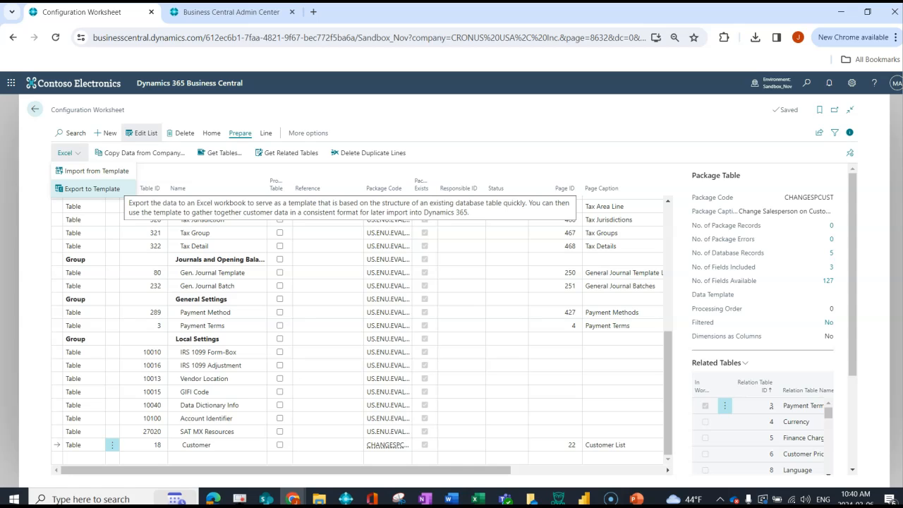
click(91, 188)
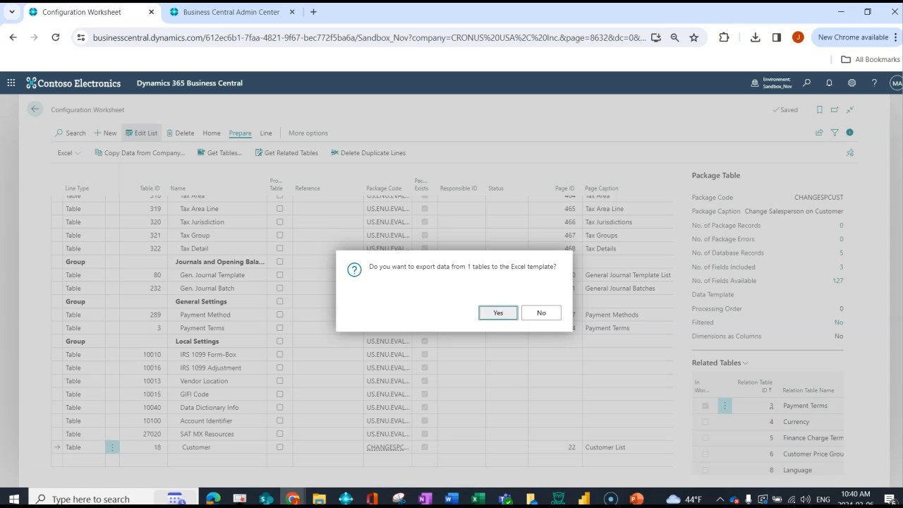
click(498, 313)
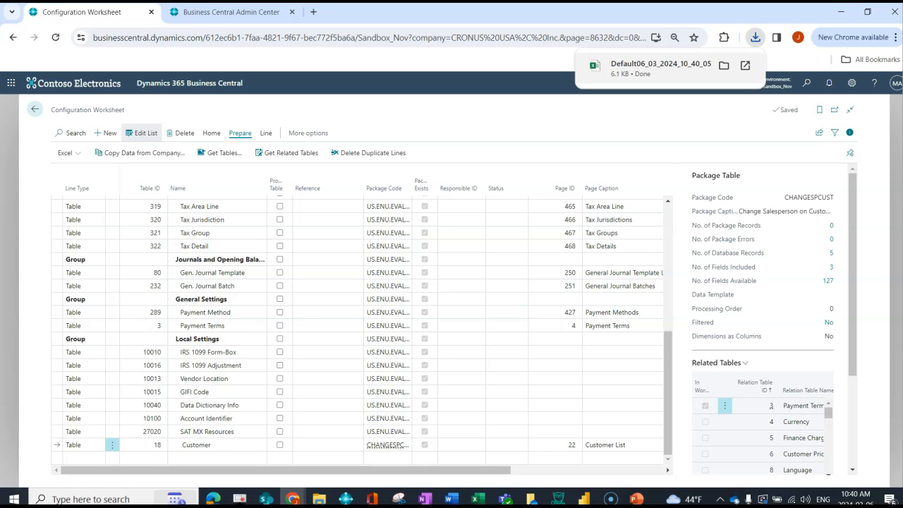
Switch to Excel with the exported Customer workbook, enable editing and fit all columns to their contents
click(661, 64)
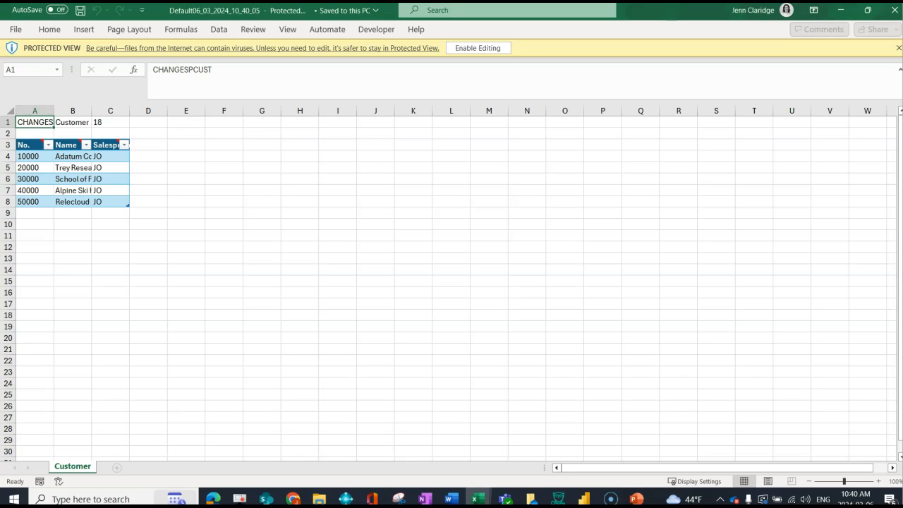
click(10, 111)
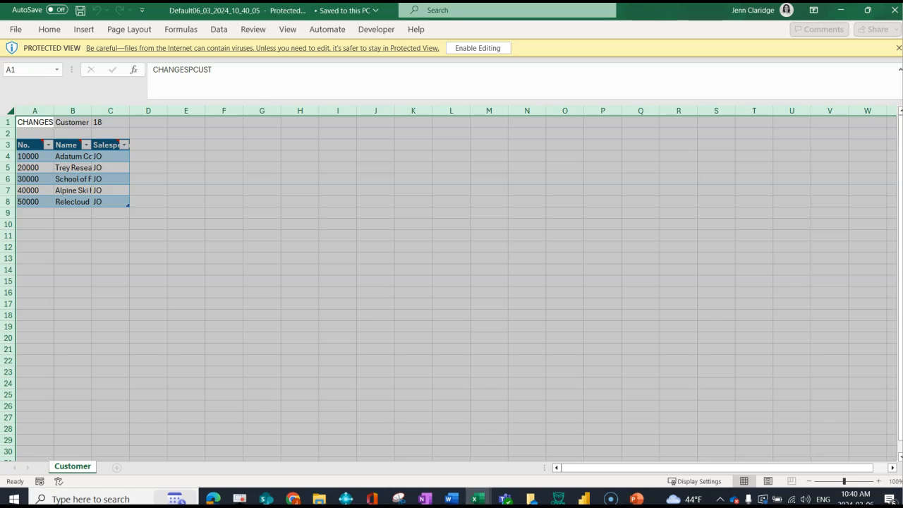
click(477, 48)
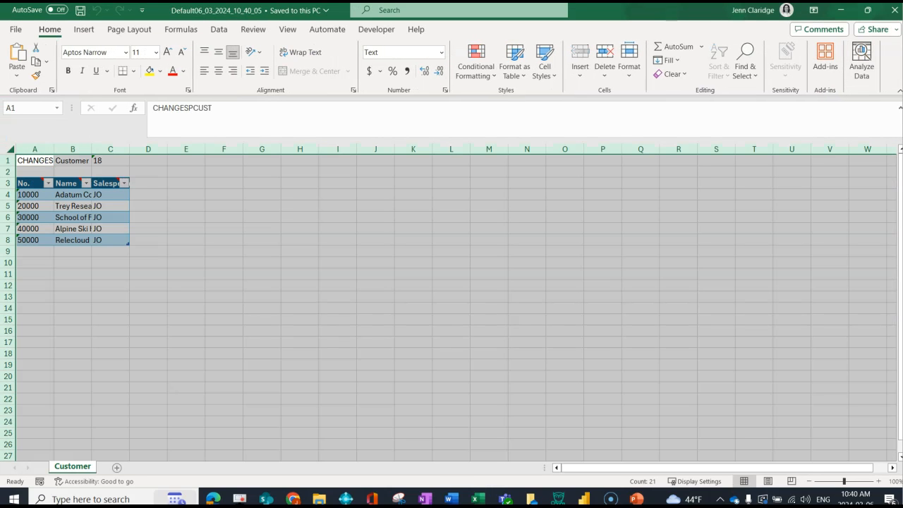
double_click(54, 149)
click(117, 285)
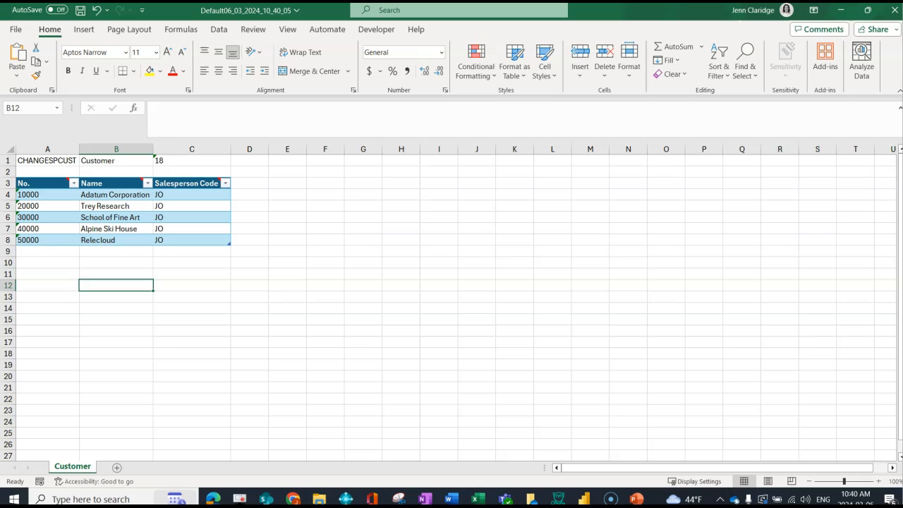
Examine the package code, table name and table ID in row 1 and the data type notes on the column headers
click(48, 161)
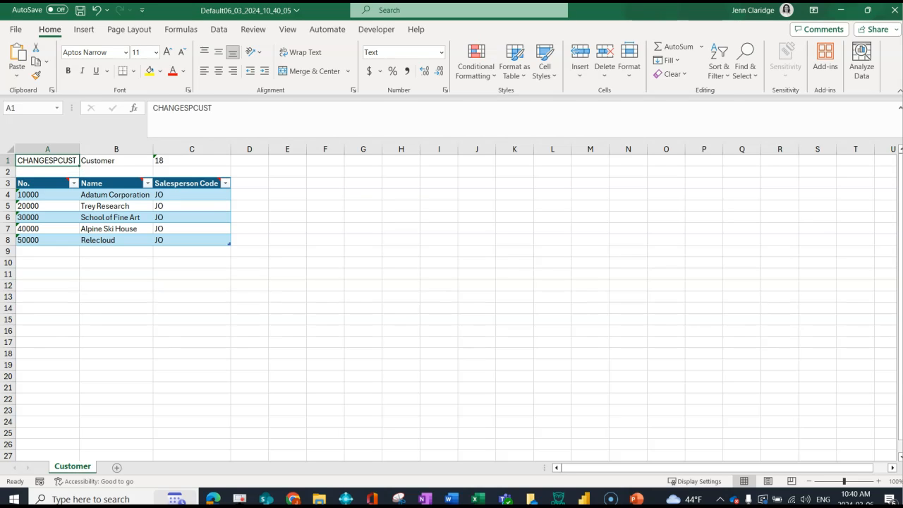
click(117, 161)
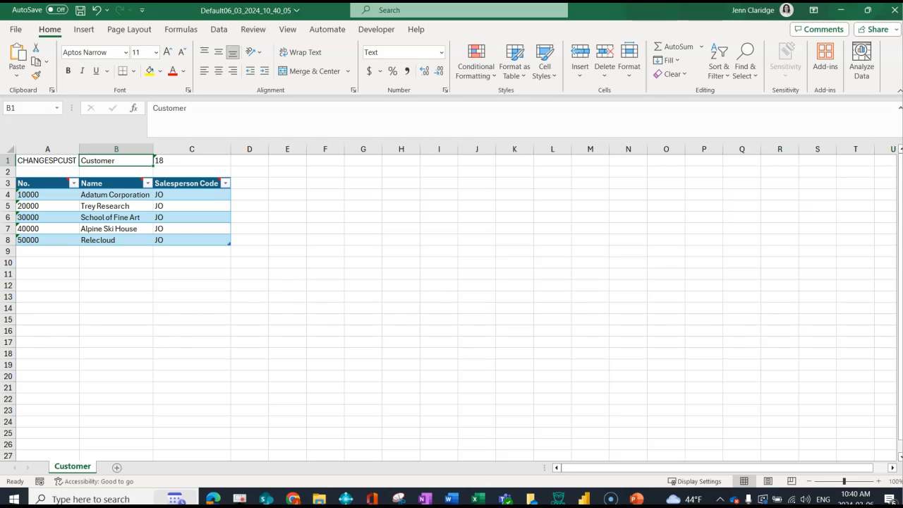
click(192, 161)
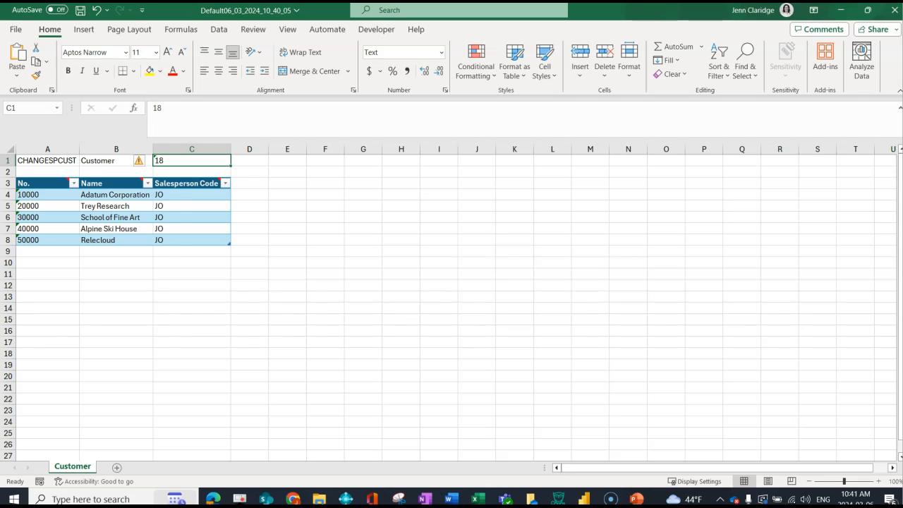
mouse_move(45, 183)
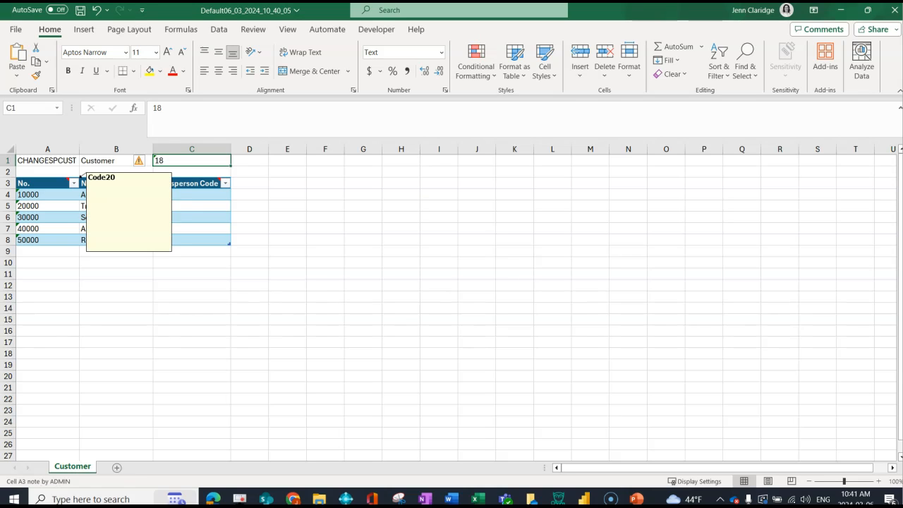
mouse_move(106, 184)
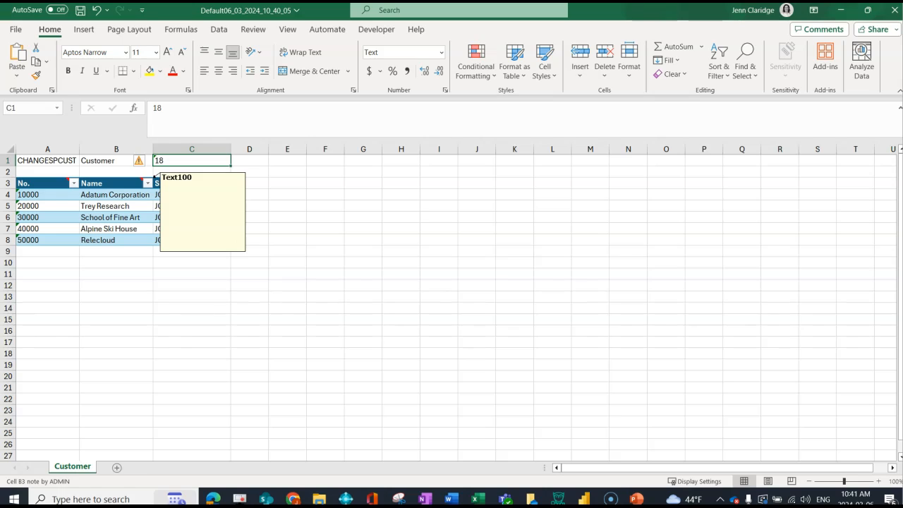
mouse_move(187, 184)
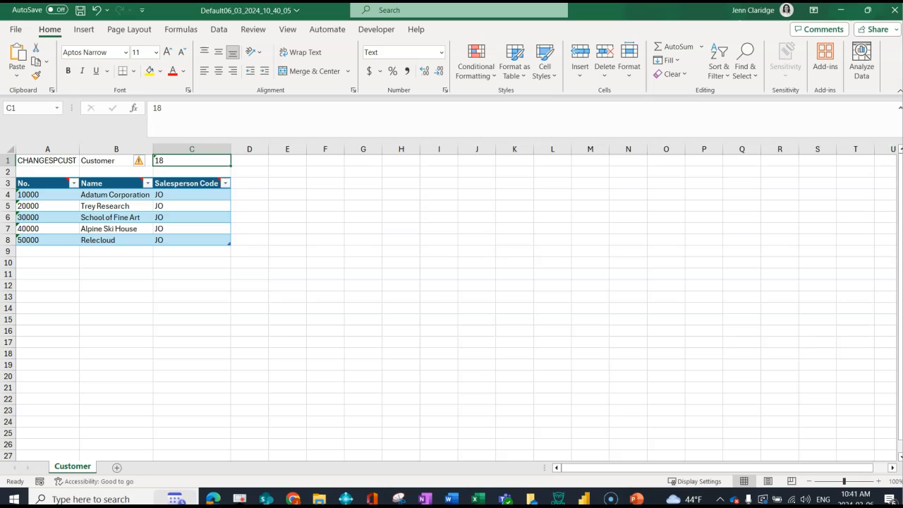
mouse_move(141, 184)
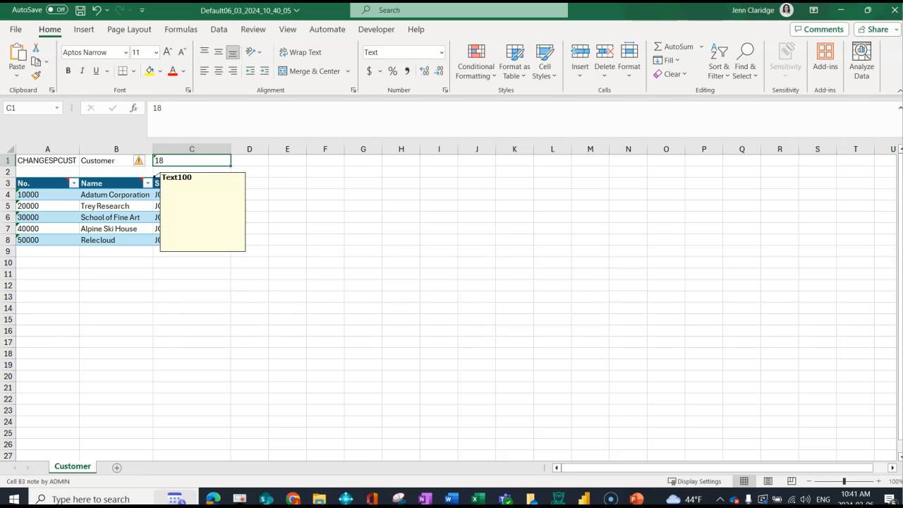